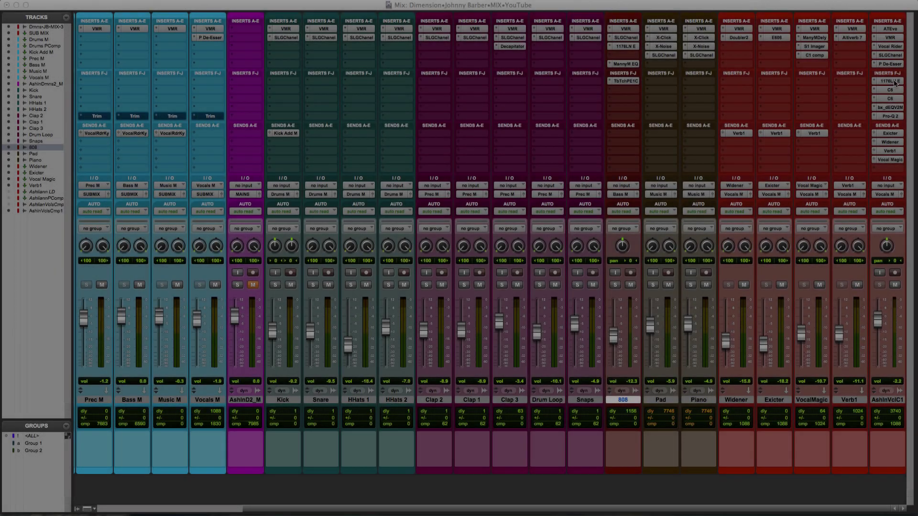
Open the 1176LN Rev E compressor on the lead vocal comp track and adjust its Attack knob
{"action": "left_click", "coordinate": [892, 82]}
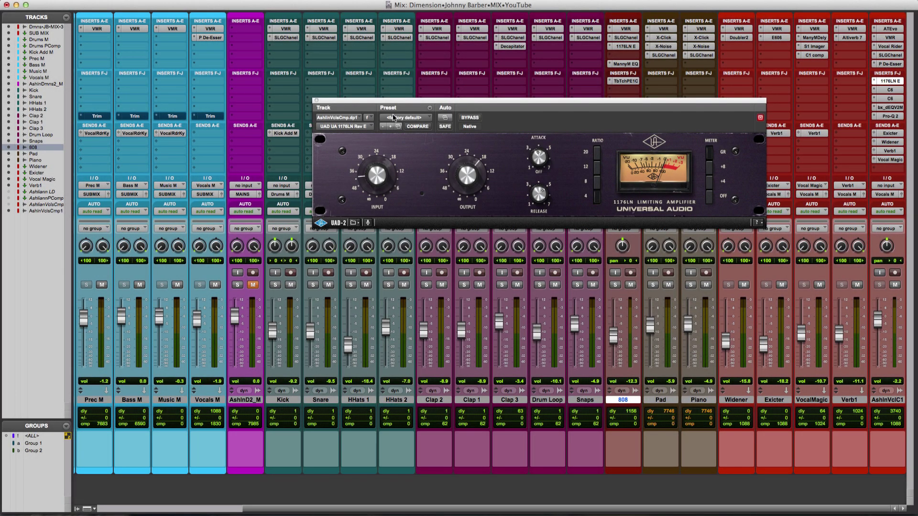
{"action": "left_click", "coordinate": [409, 119]}
{"action": "left_click", "coordinate": [409, 118]}
{"action": "left_click_drag", "start_coordinate": [583, 102], "coordinate": [547, 119]}
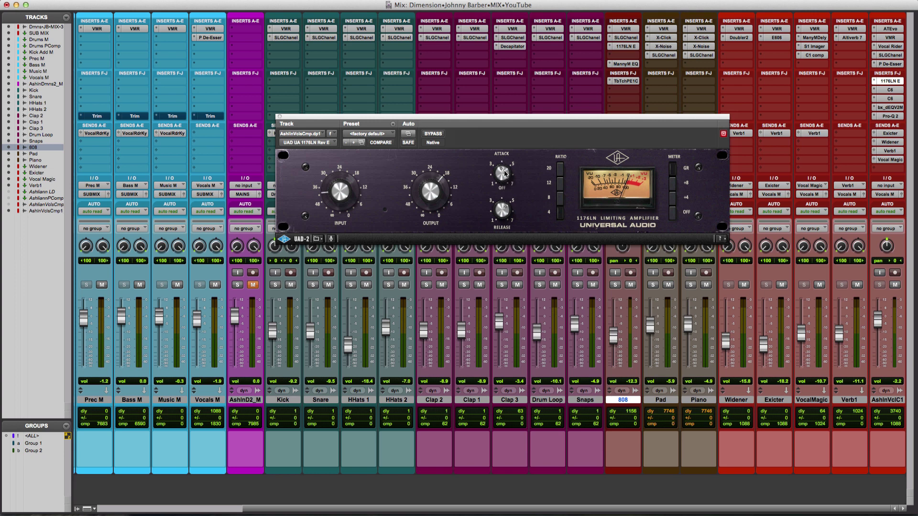
{"action": "left_click_drag", "start_coordinate": [503, 170], "coordinate": [500, 179]}
Audition the lead vocal in solo with the 1176LN engaged and bypassed, finishing with the solo off and the compressor active
{"action": "left_click", "coordinate": [880, 285]}
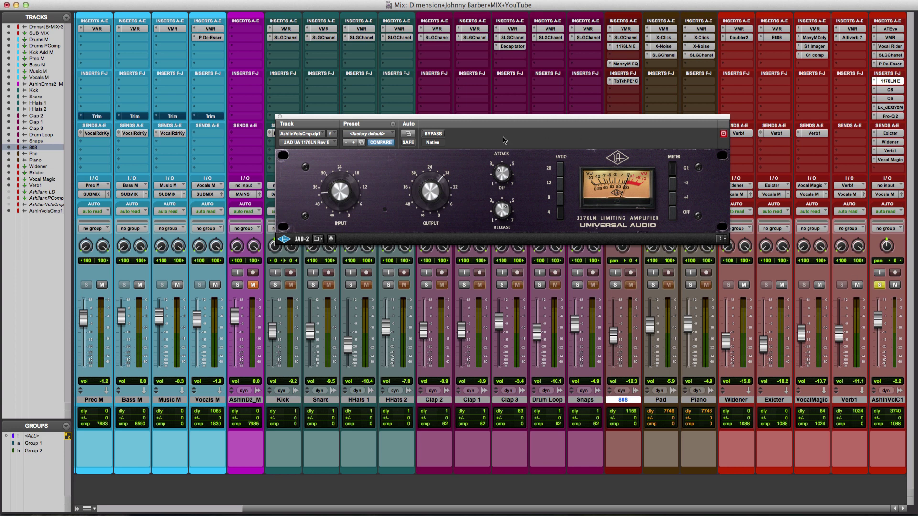
{"action": "left_click", "coordinate": [438, 135]}
{"action": "left_click", "coordinate": [438, 135]}
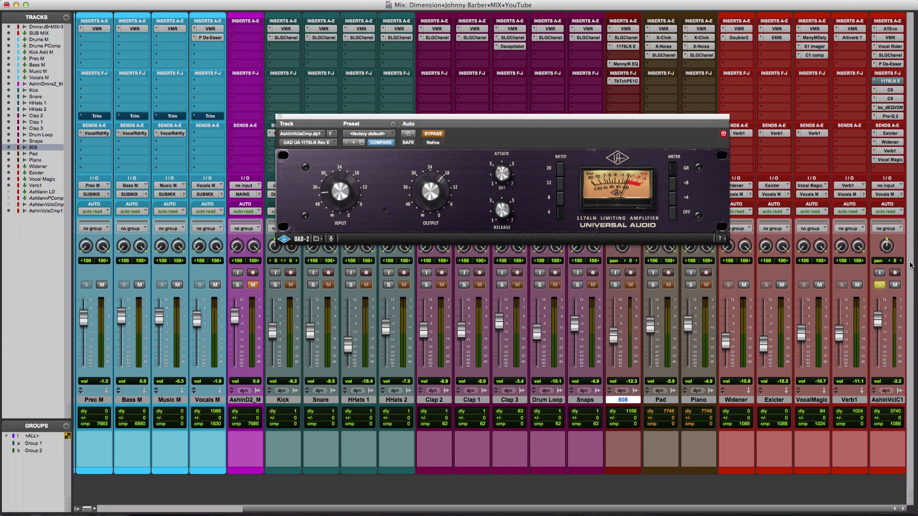
{"action": "left_click", "coordinate": [879, 286]}
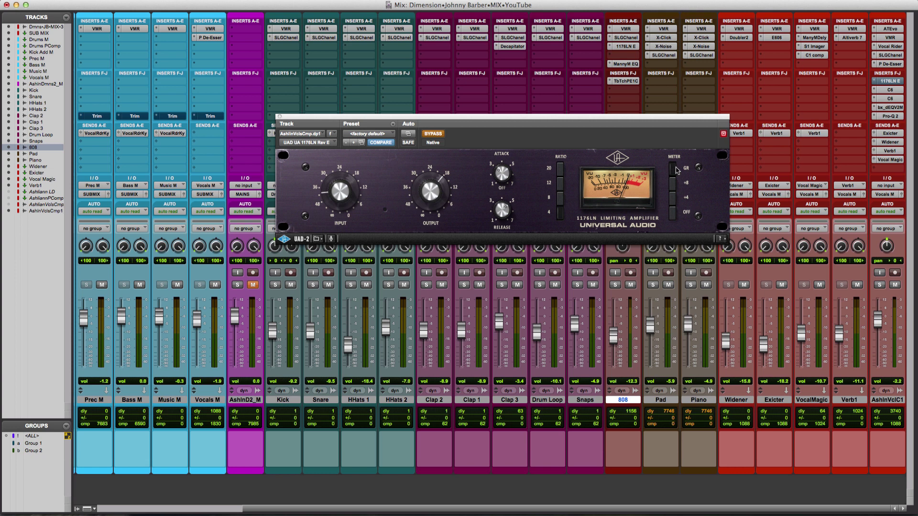
{"action": "left_click", "coordinate": [441, 136]}
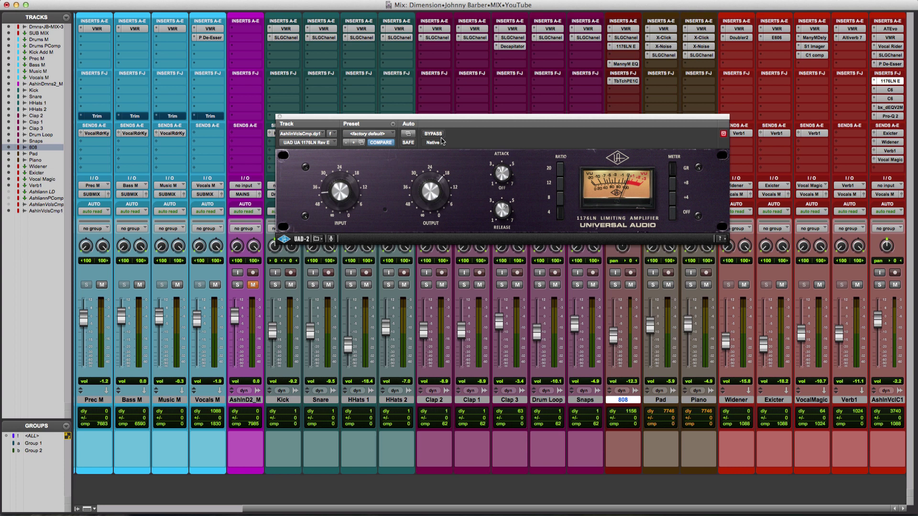
Solo the lead vocal comp track and mute the Verb1 and Vocal Magic effect returns
{"action": "left_click", "coordinate": [881, 286]}
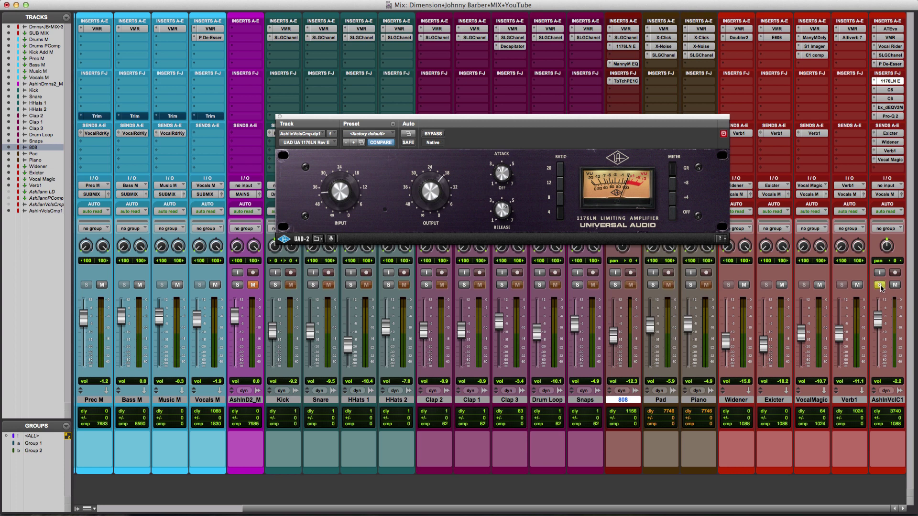
{"action": "left_click", "coordinate": [858, 285]}
{"action": "left_click", "coordinate": [820, 286]}
{"action": "left_click", "coordinate": [781, 285]}
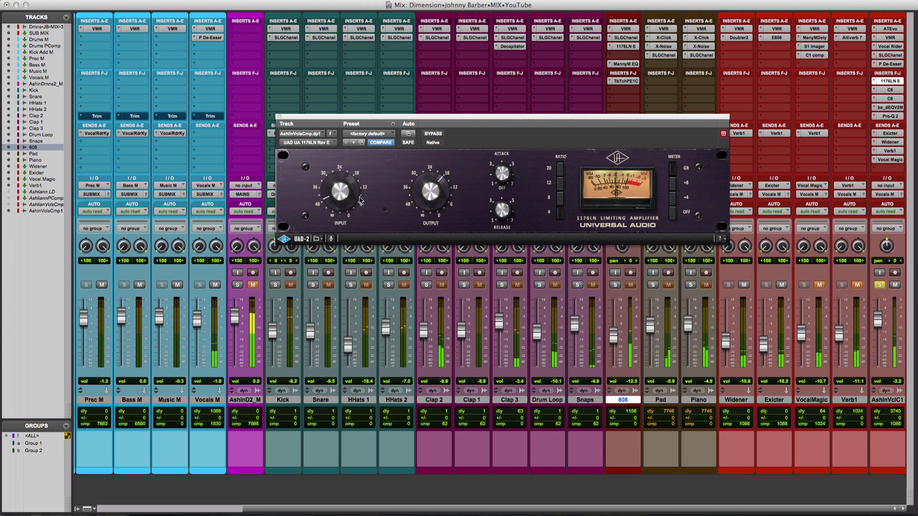
Compare the soloed vocal with the 1176LN bypassed and engaged during playback, ending with the solo cleared and the plug-in closed
{"action": "left_click", "coordinate": [434, 134]}
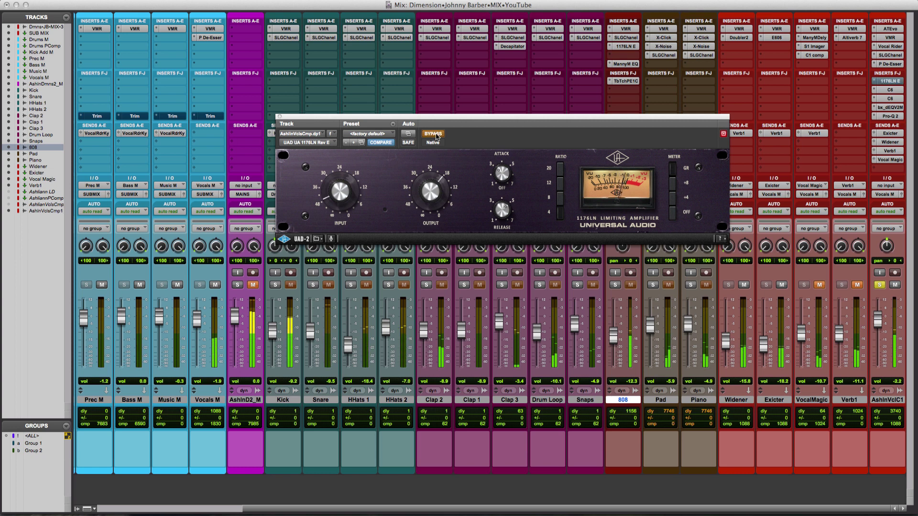
{"action": "left_click", "coordinate": [434, 134]}
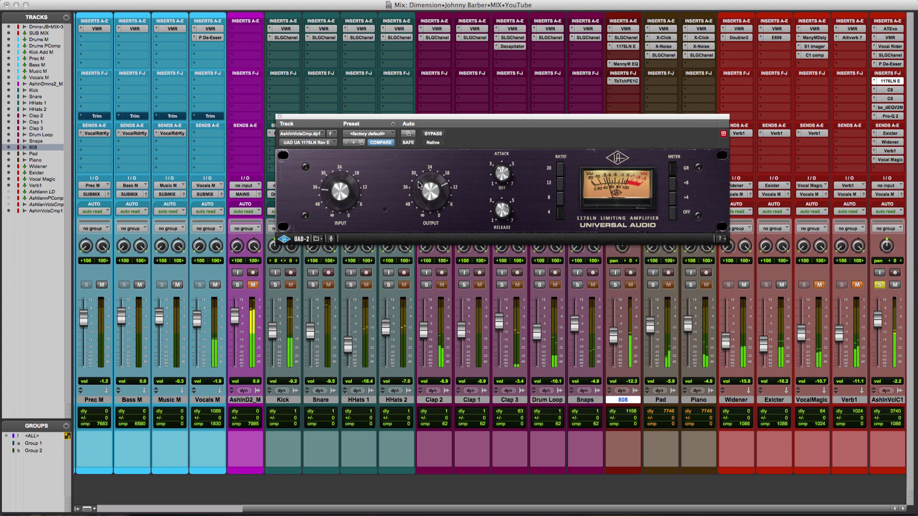
{"action": "left_click", "coordinate": [433, 135]}
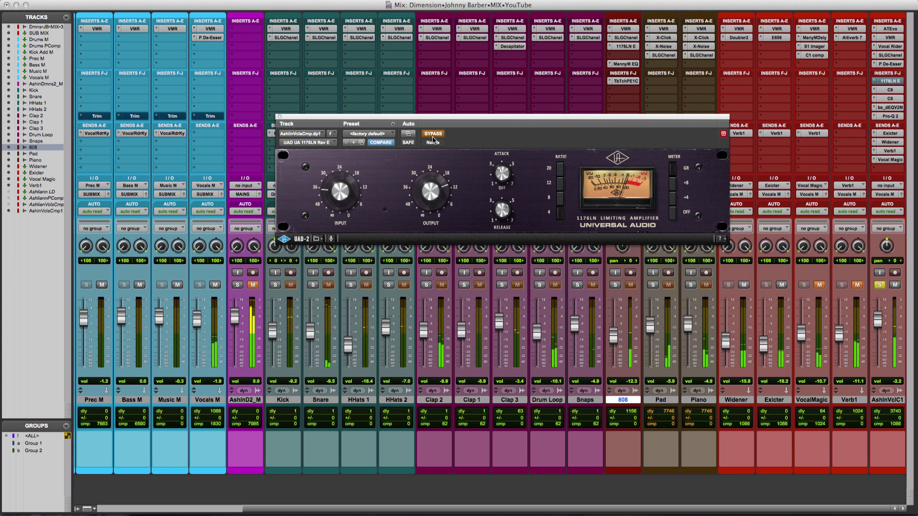
{"action": "left_click", "coordinate": [433, 134]}
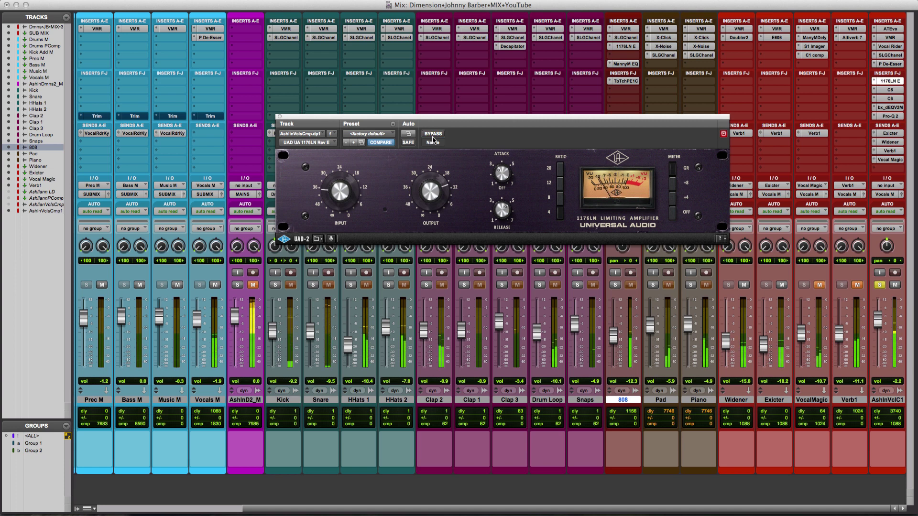
{"action": "left_click", "coordinate": [432, 135]}
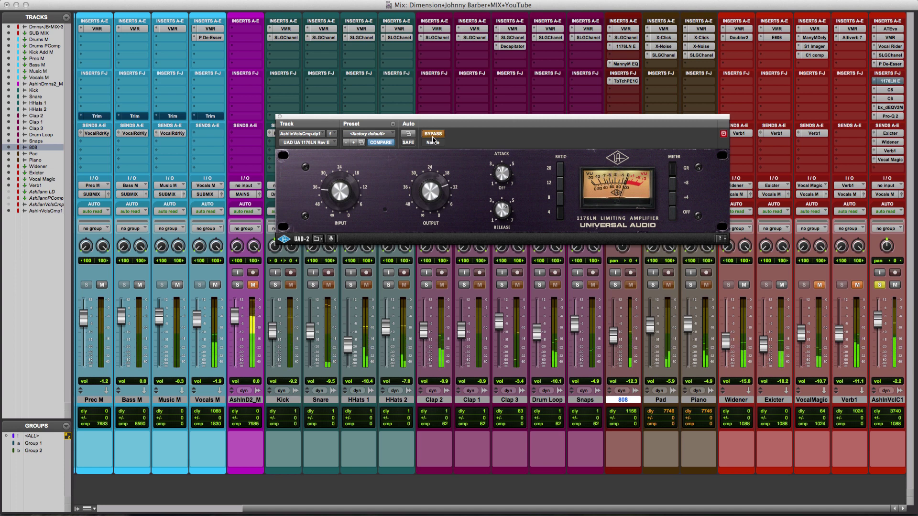
{"action": "left_click", "coordinate": [432, 135]}
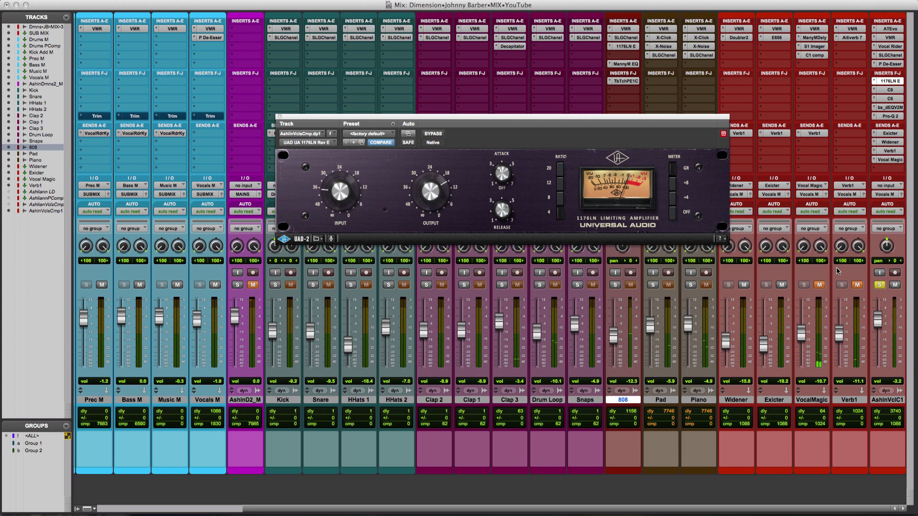
{"action": "left_click", "coordinate": [878, 286]}
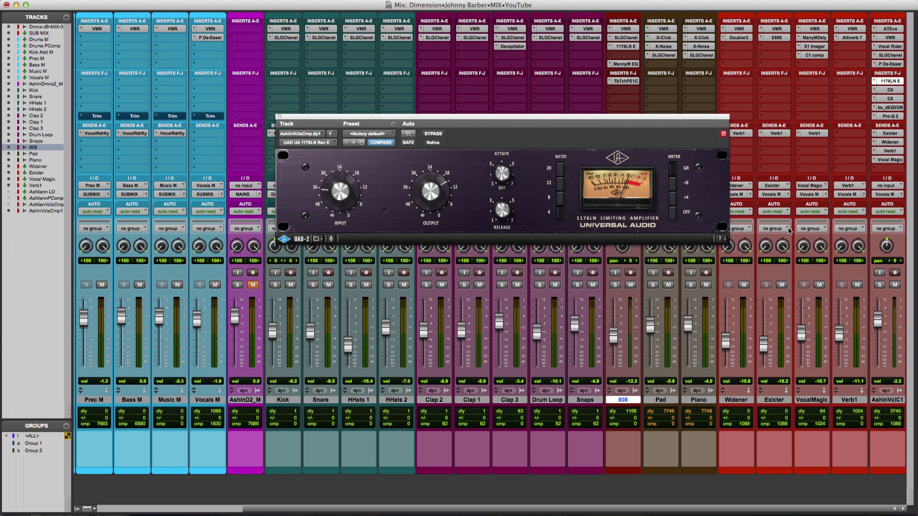
{"action": "left_click", "coordinate": [279, 118]}
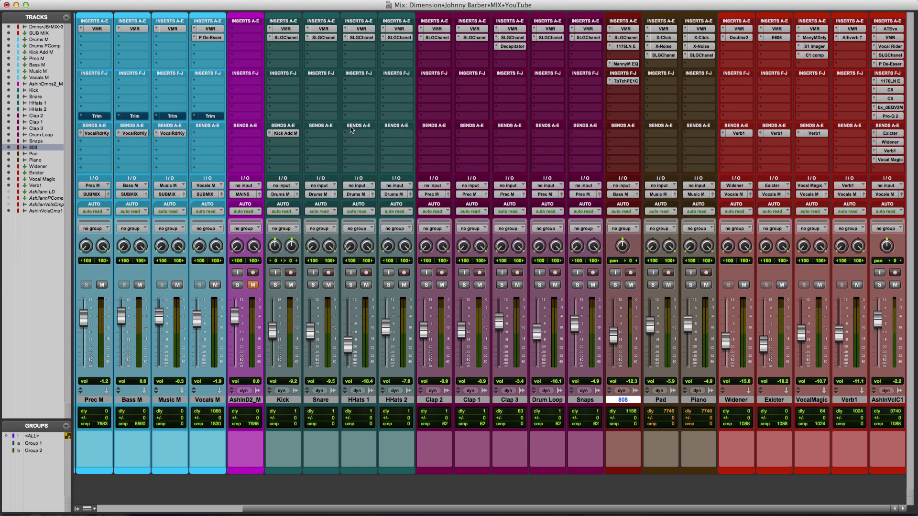
Open the 1176LN on the 808 track and select the first two 808 clips at chorus3 in the Edit window
{"action": "left_click", "coordinate": [632, 48]}
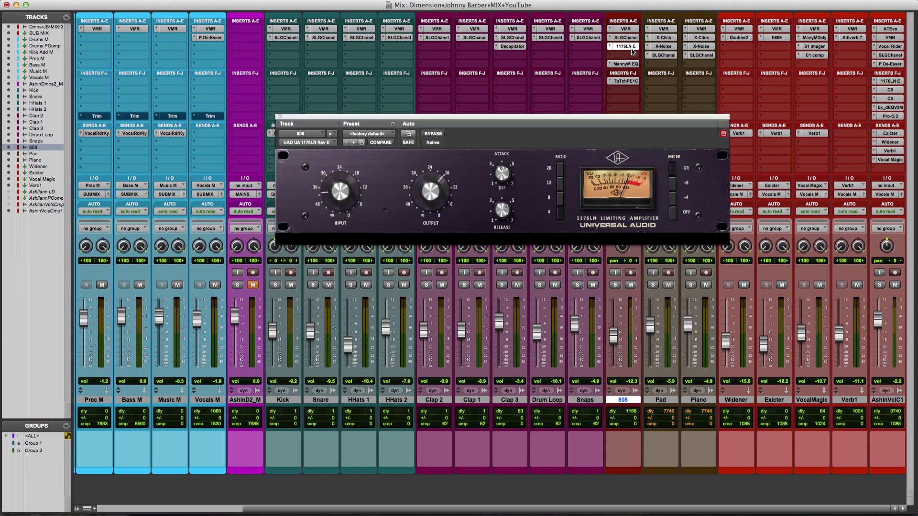
{"action": "key", "text": "super+equal"}
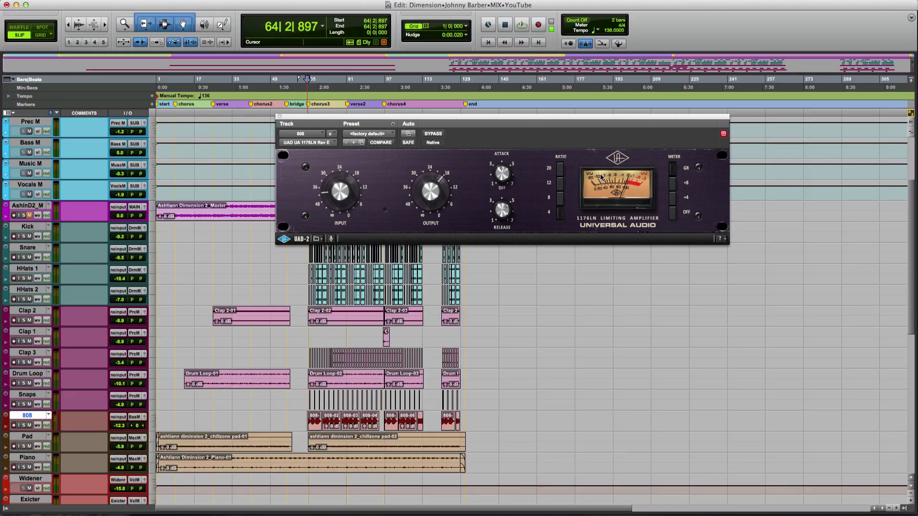
{"action": "left_click", "coordinate": [314, 427]}
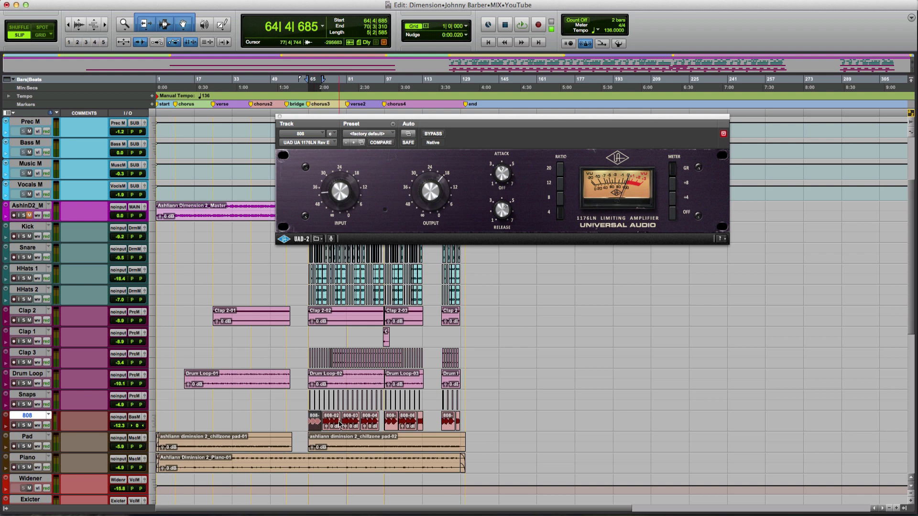
{"action": "left_click", "coordinate": [333, 429], "text": "shift"}
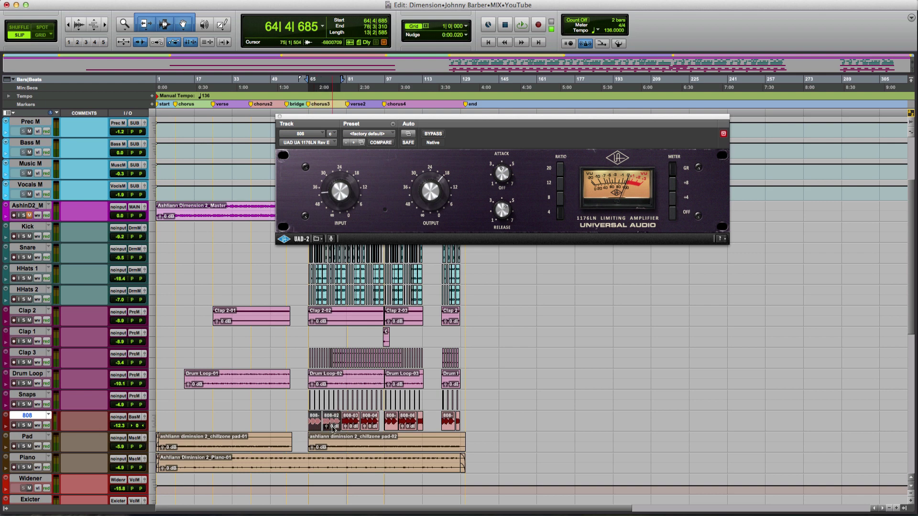
{"action": "key", "text": "super+equal"}
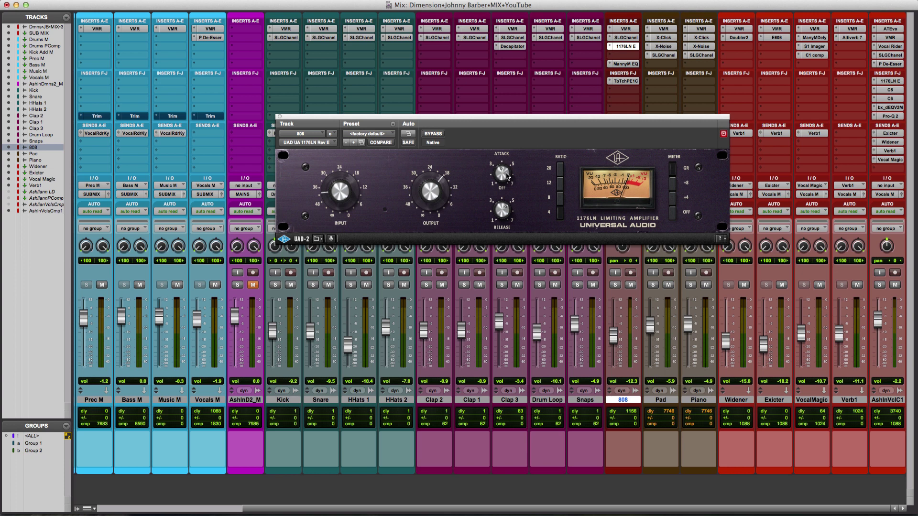
Bypass the 808 track's 1176LN and solo the 808, keeping the plug-in window clear of its solo control
{"action": "left_click_drag", "start_coordinate": [649, 121], "coordinate": [479, 88]}
{"action": "left_click", "coordinate": [263, 101]}
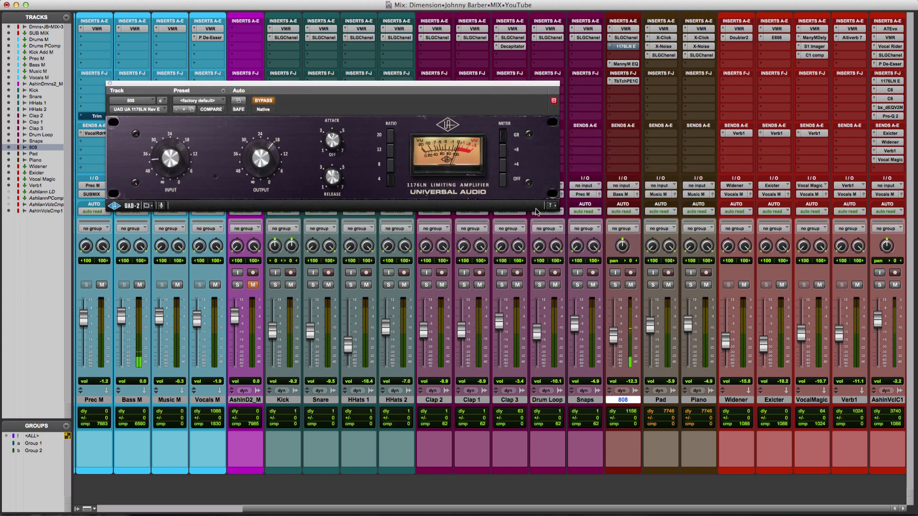
{"action": "left_click", "coordinate": [615, 285]}
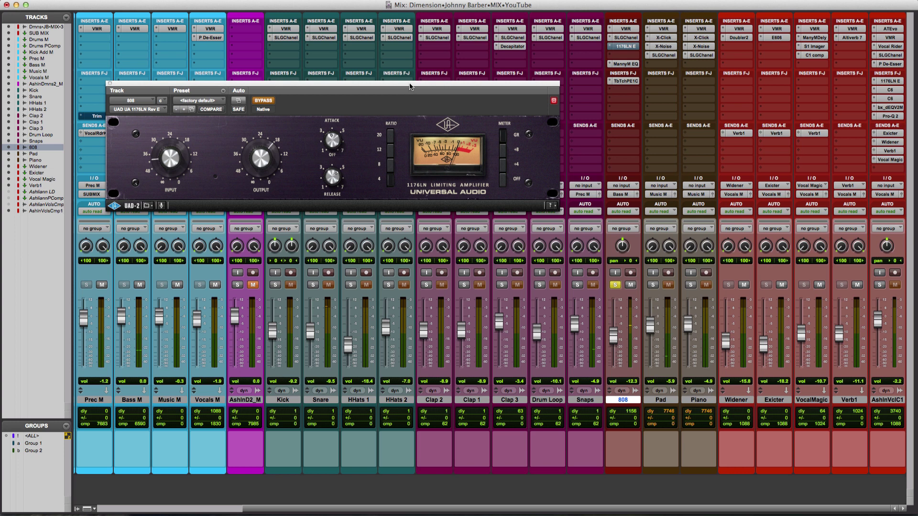
{"action": "left_click_drag", "start_coordinate": [410, 86], "coordinate": [467, 116]}
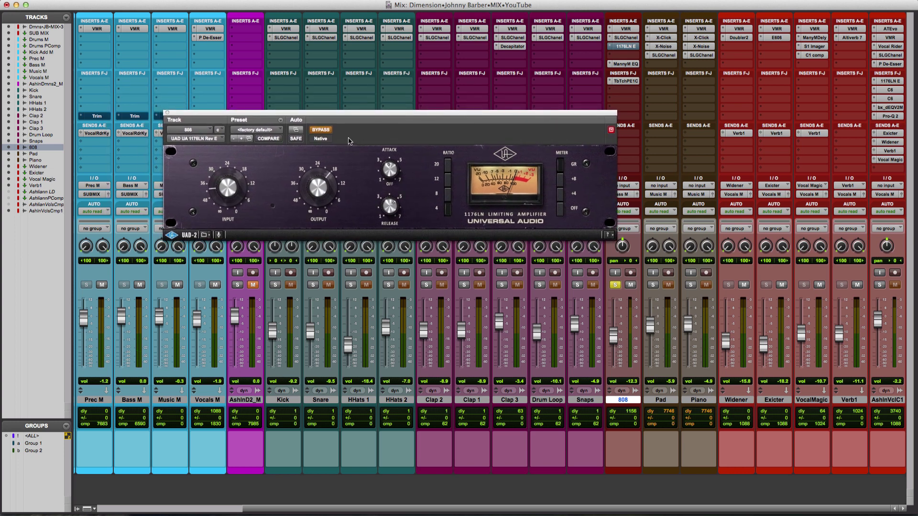
Engage the 808's 1176LN, adjust its Attack knob and lower its Output to about 12 during playback
{"action": "left_click", "coordinate": [327, 131]}
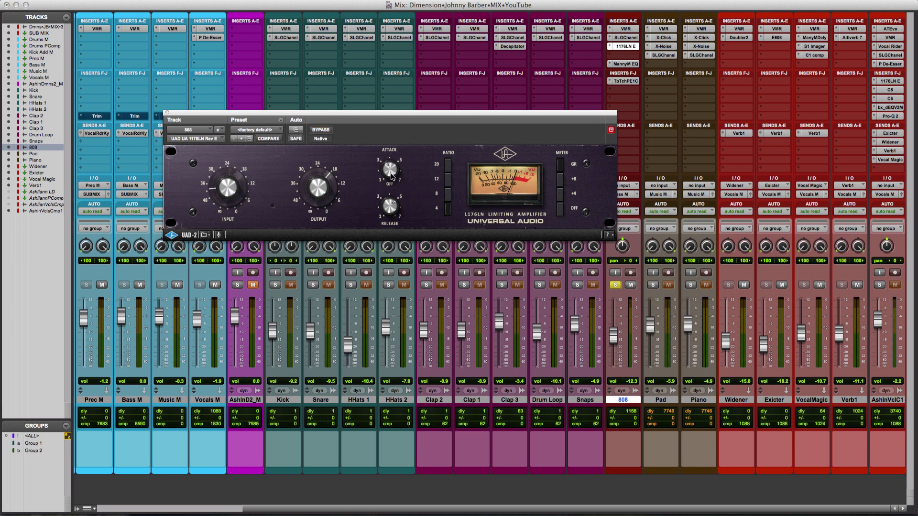
{"action": "left_click_drag", "start_coordinate": [391, 179], "coordinate": [391, 177]}
{"action": "key", "text": "space"}
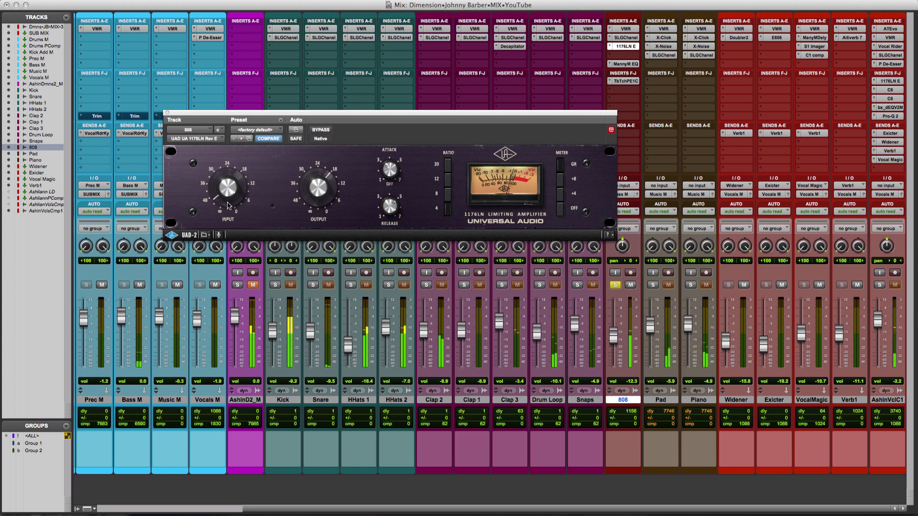
{"action": "left_click_drag", "start_coordinate": [330, 176], "coordinate": [335, 186]}
Compare the soloed 808 with the 1176LN bypassed and engaged during playback, leaving the compressor active
{"action": "left_click", "coordinate": [321, 130]}
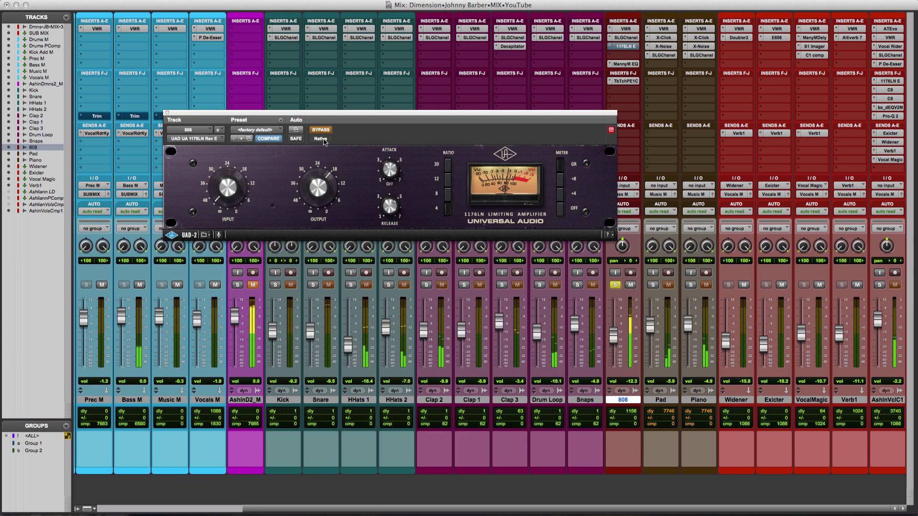
{"action": "left_click", "coordinate": [321, 130]}
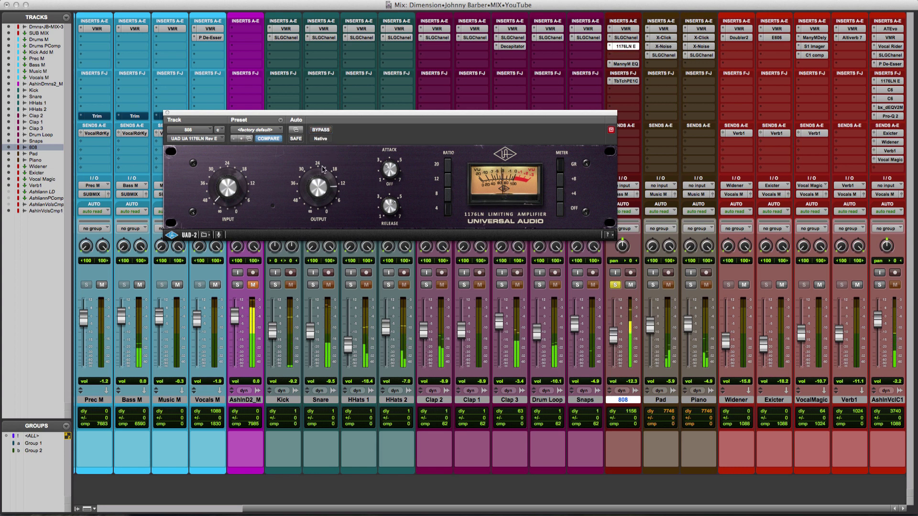
{"action": "left_click", "coordinate": [323, 131]}
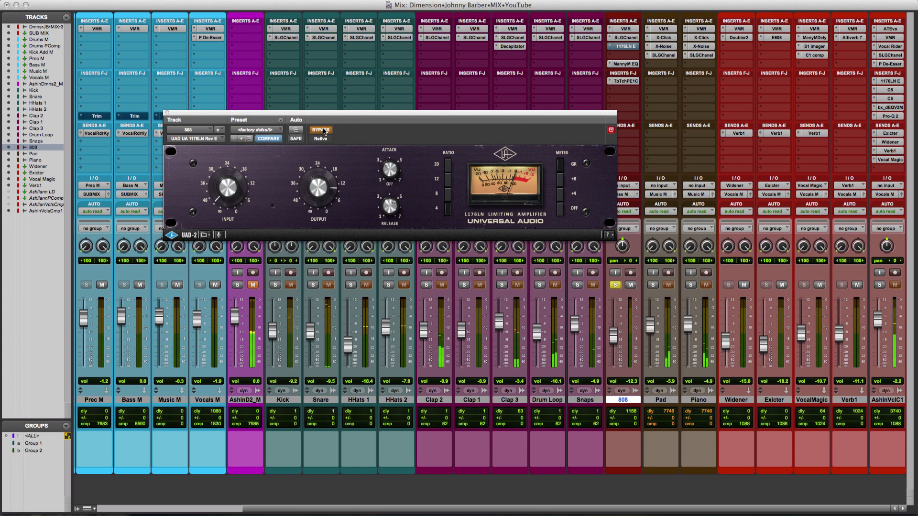
{"action": "left_click", "coordinate": [323, 131]}
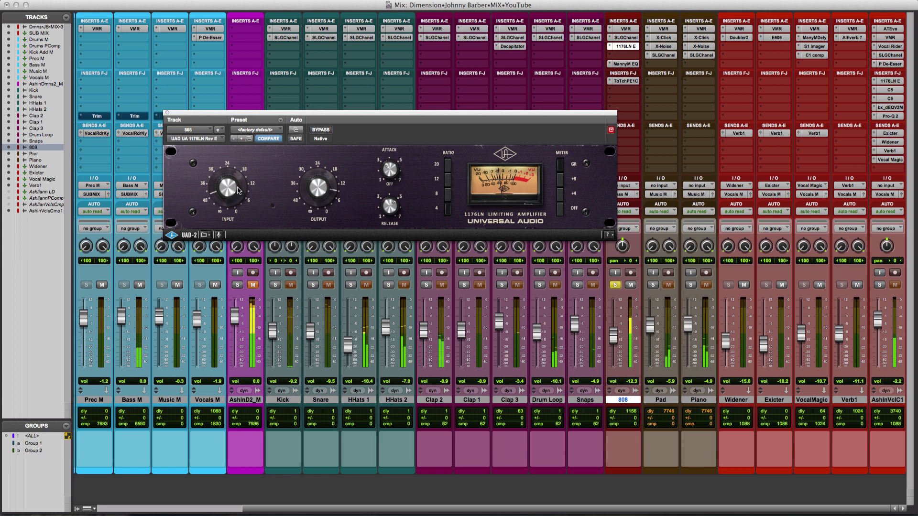
{"action": "left_click", "coordinate": [322, 130]}
{"action": "left_click", "coordinate": [322, 131]}
{"action": "left_click", "coordinate": [321, 130]}
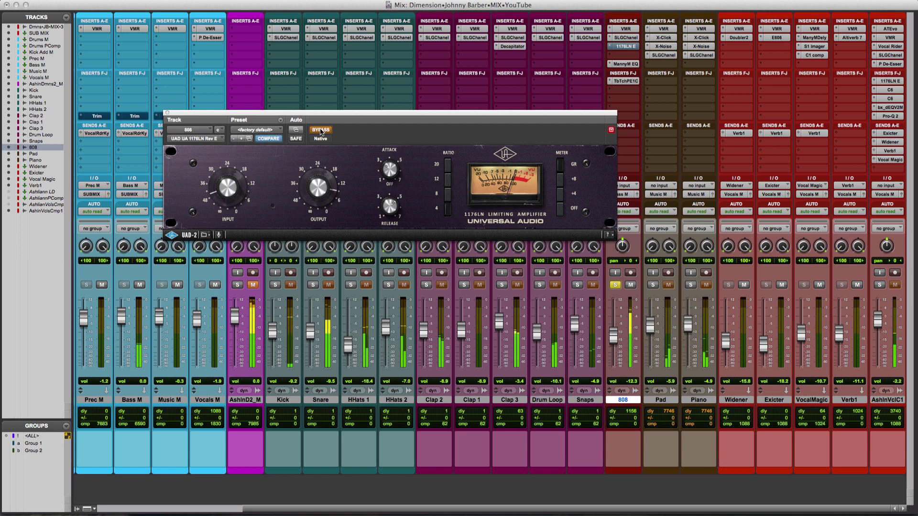
{"action": "left_click", "coordinate": [320, 130]}
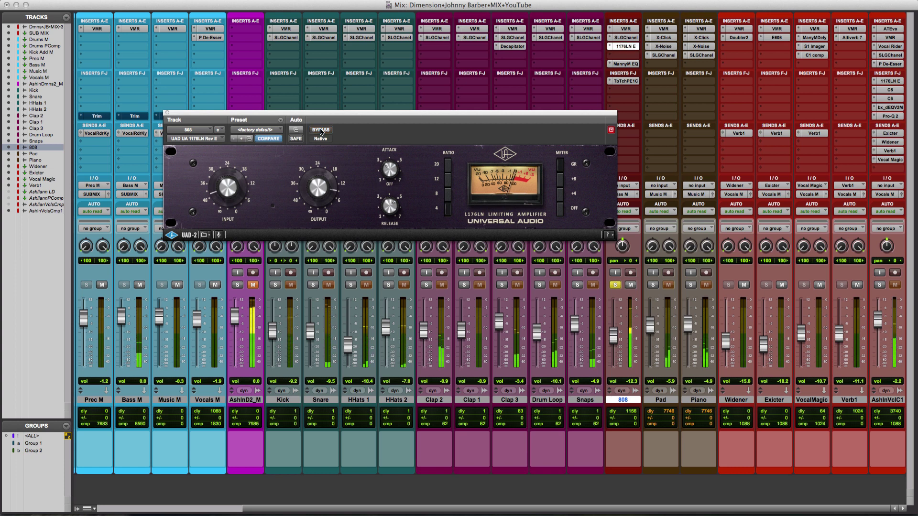